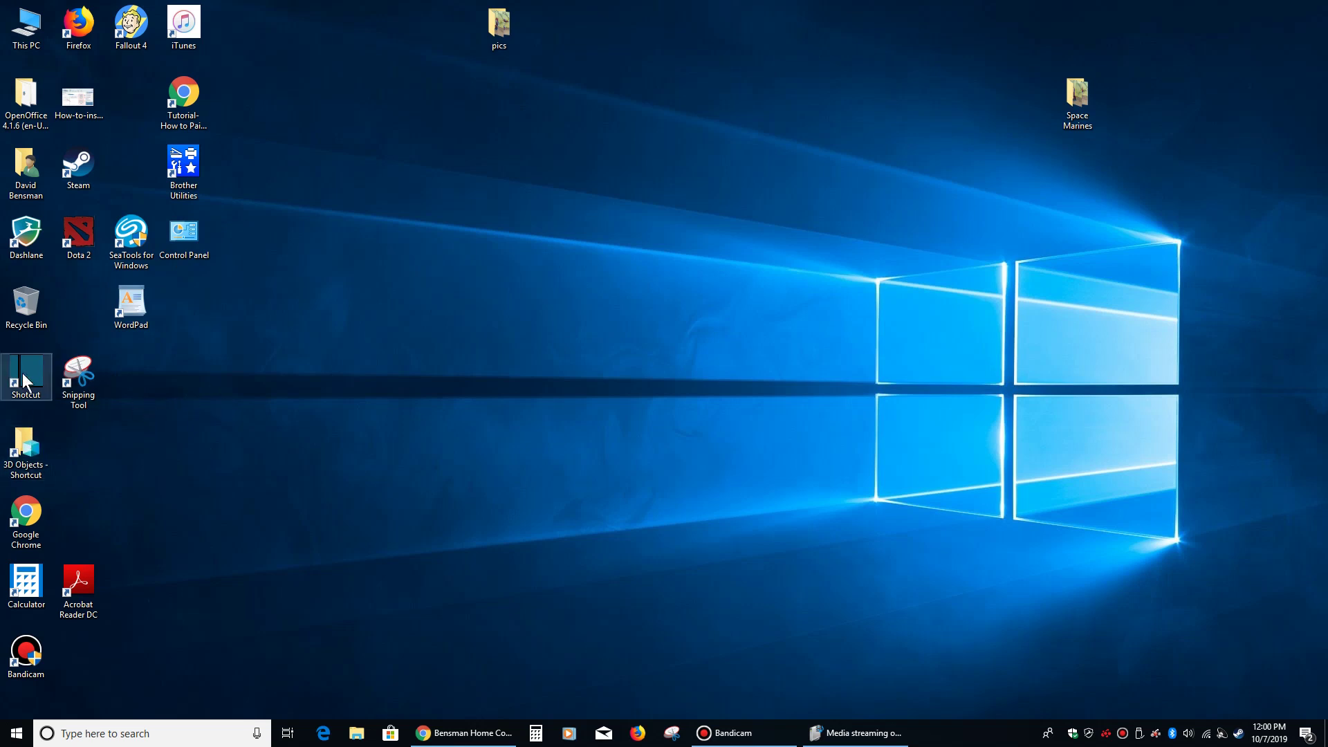
Step: Move the Recycle Bin icon from the left column to an empty spot near the desktop's top middle
{"action": "left_click_drag", "start_coordinate": [33, 292], "coordinate": [378, 260]}
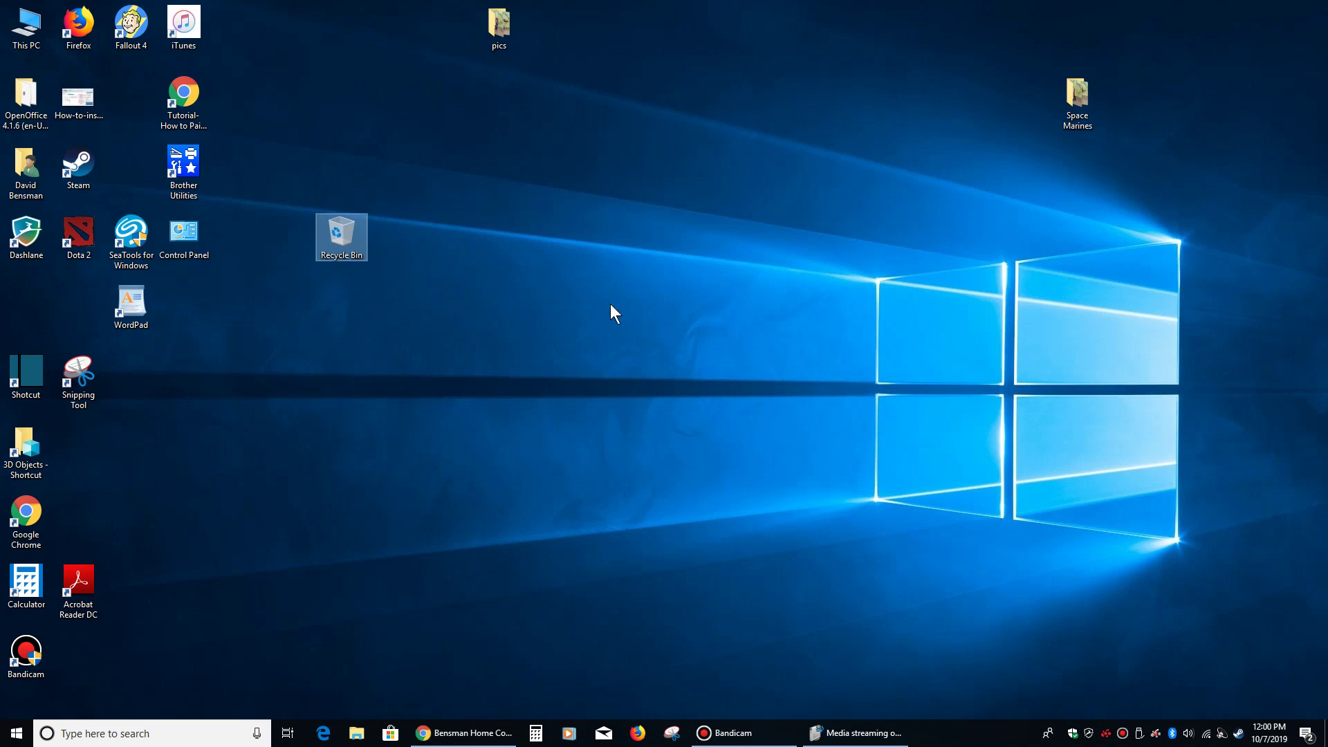
{"action": "right_click", "coordinate": [540, 213]}
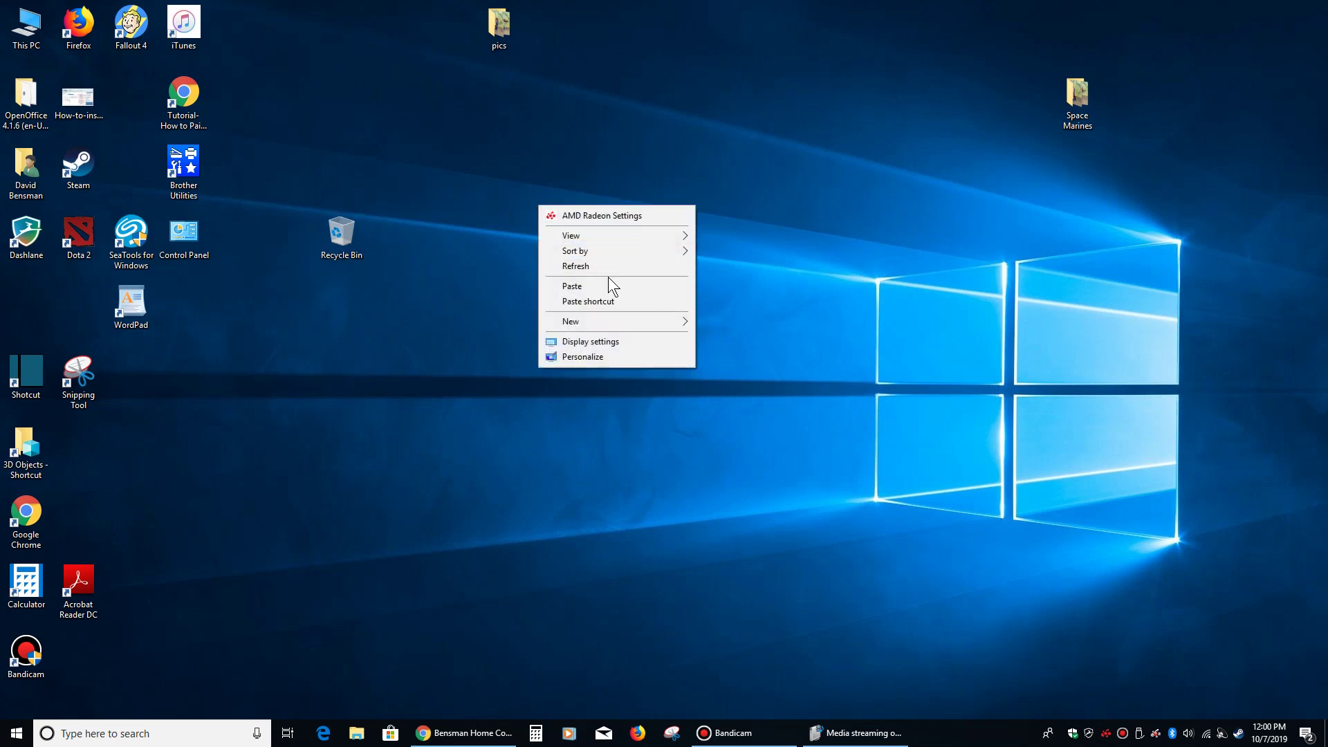
{"action": "left_click", "coordinate": [608, 357]}
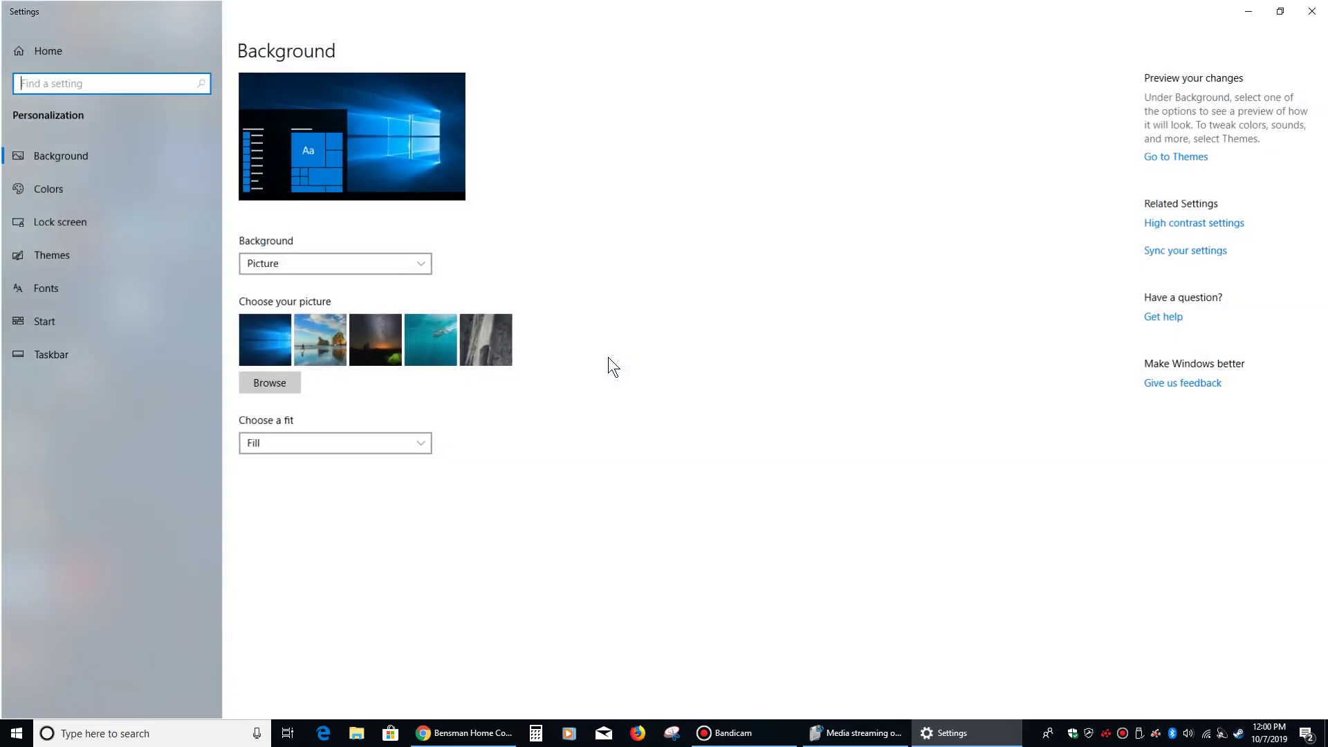
{"action": "left_click", "coordinate": [47, 259]}
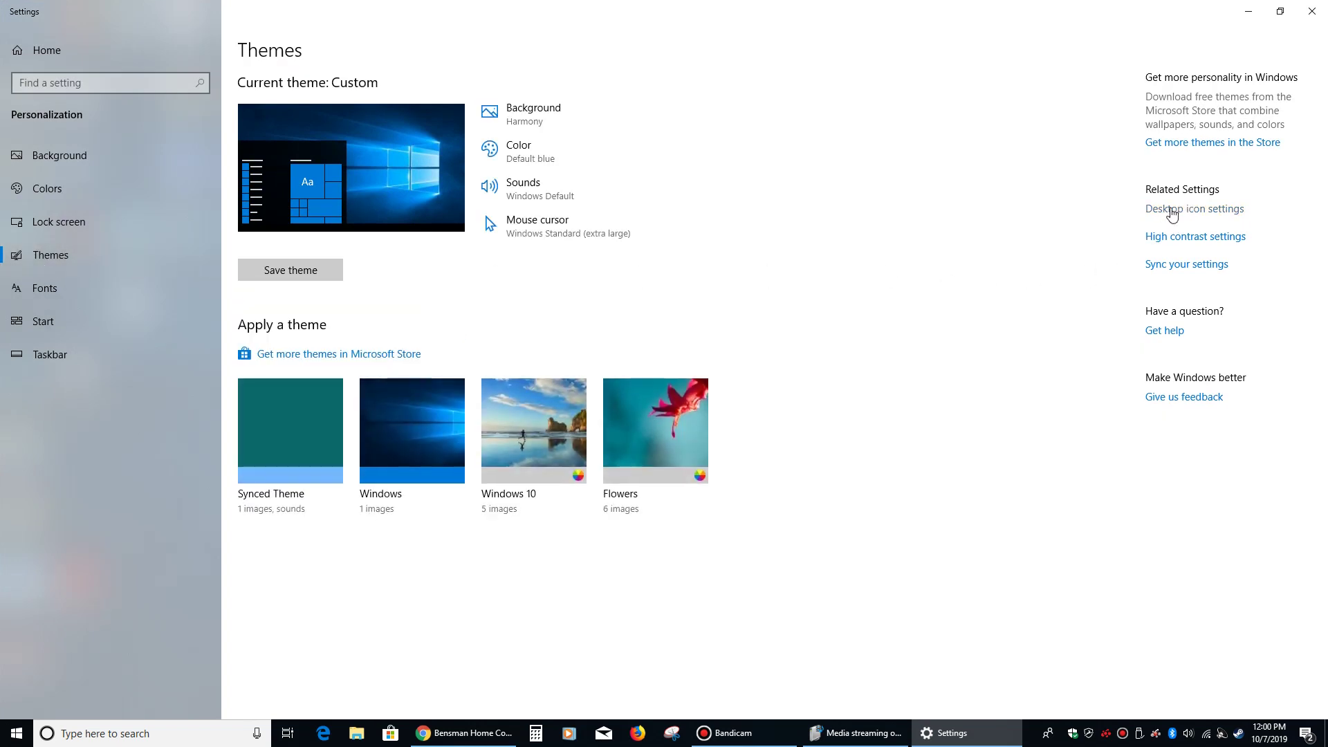
{"action": "left_click", "coordinate": [1211, 217]}
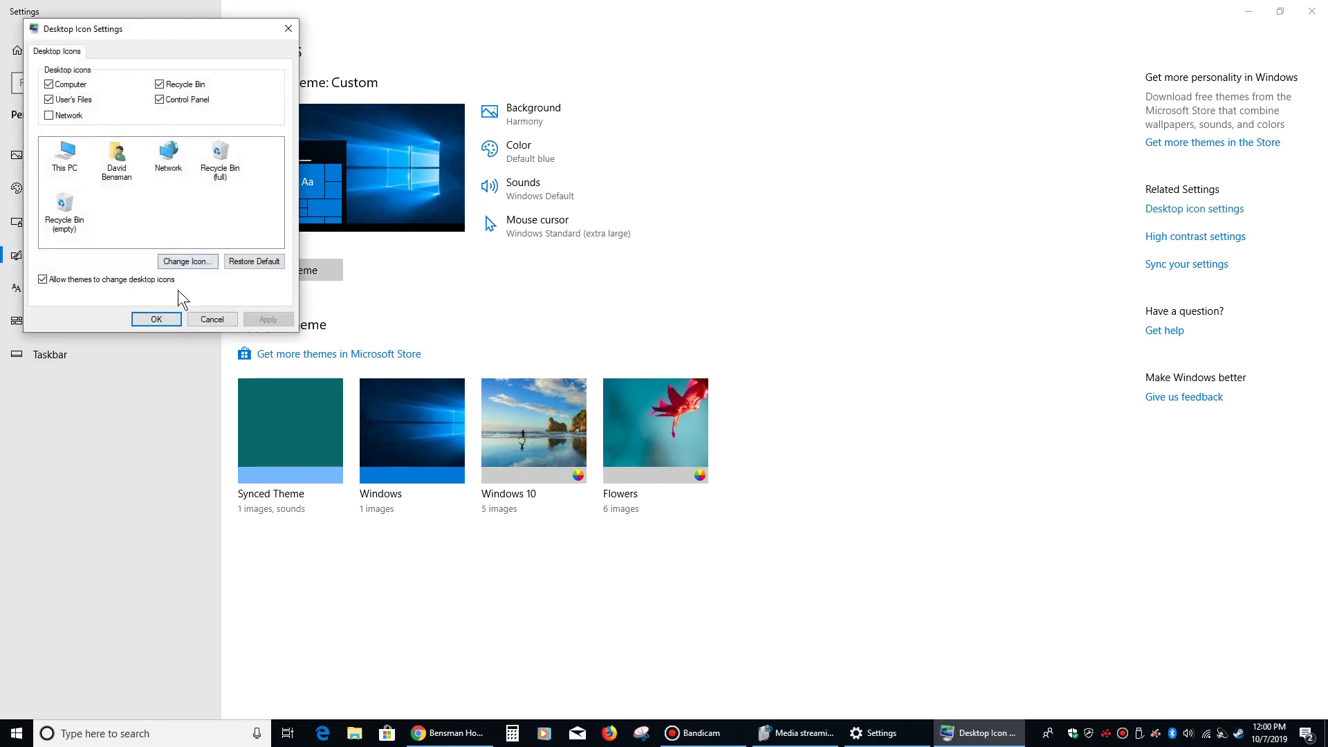
{"action": "left_click", "coordinate": [211, 319]}
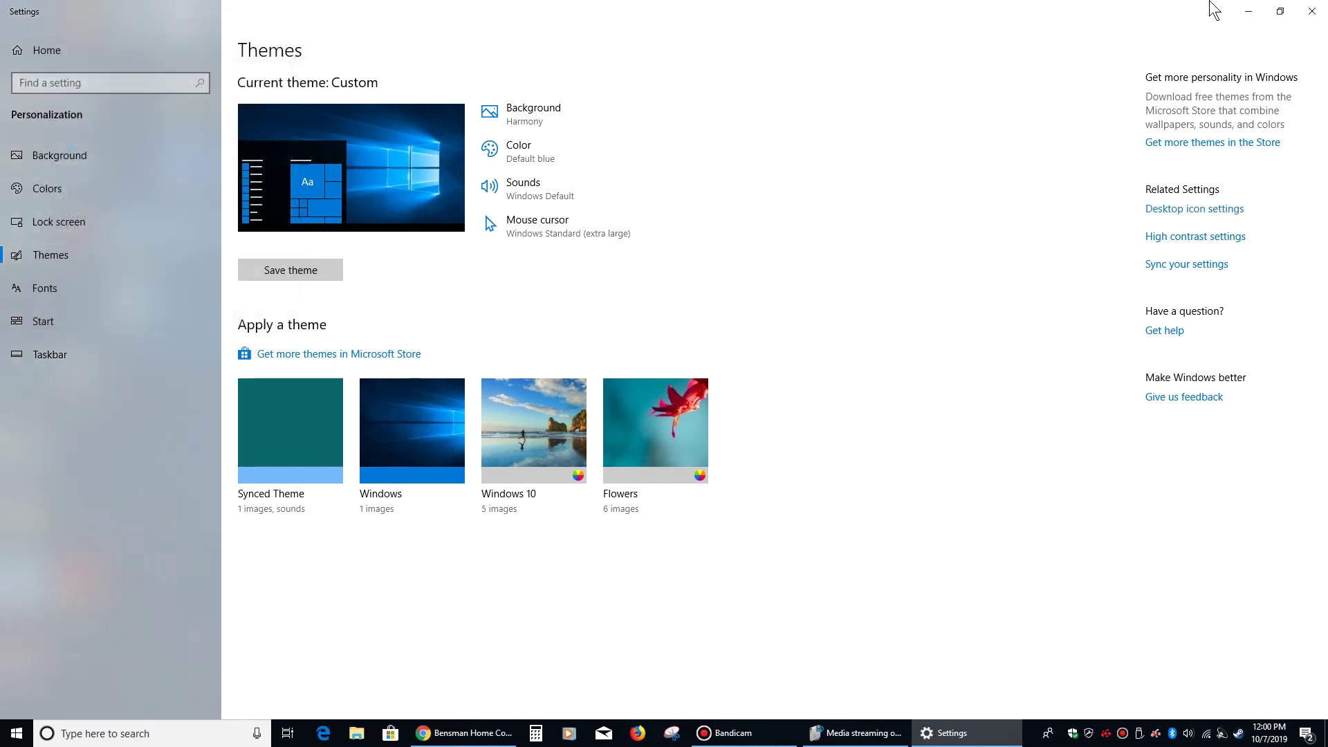
{"action": "left_click", "coordinate": [1312, 11]}
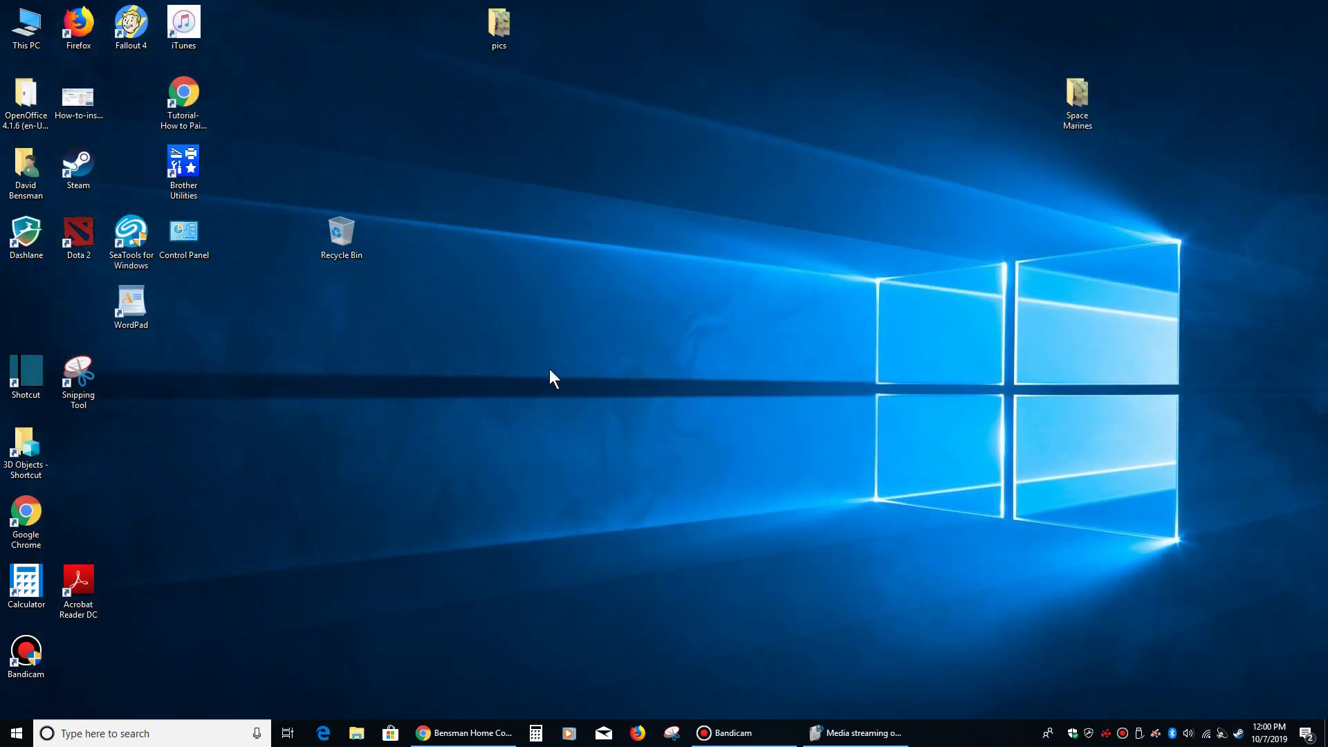
Step: Confirm the Recycle Bin is empty, then open Pictures from the user's home folder
{"action": "double_click", "coordinate": [358, 235]}
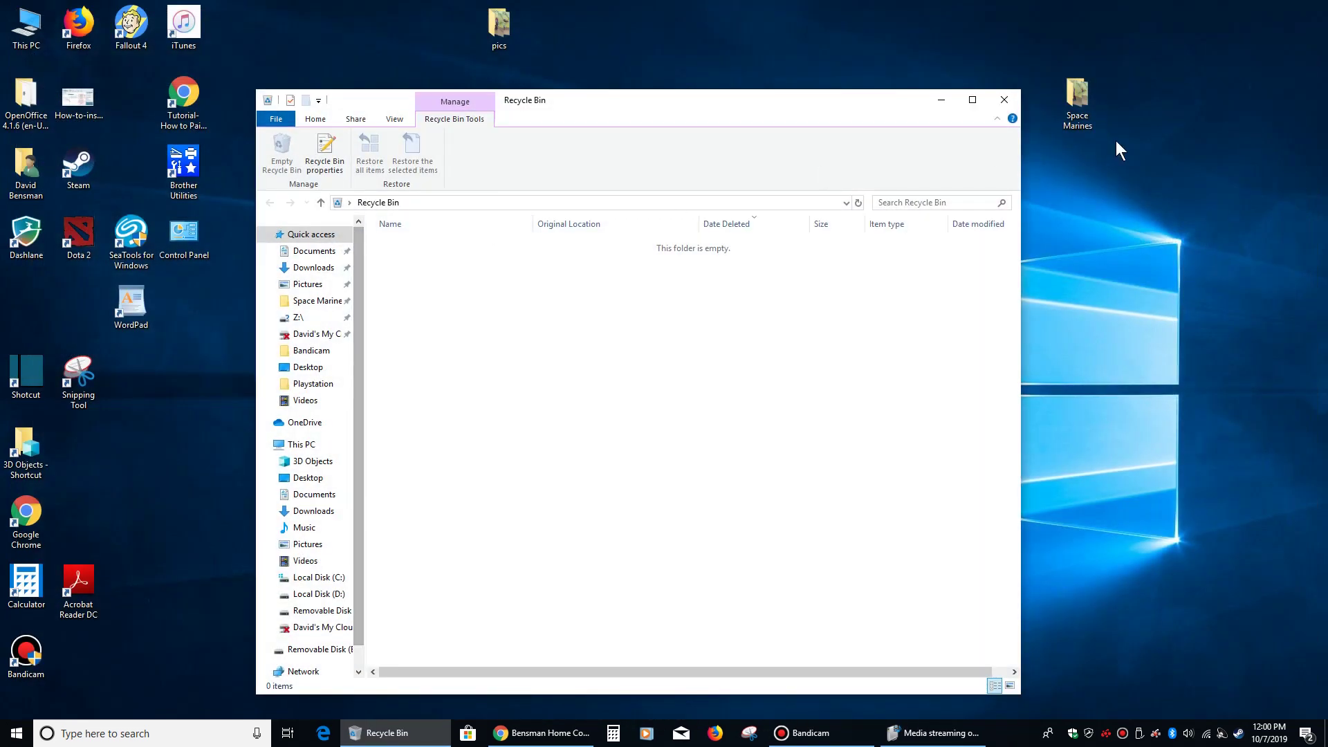
{"action": "left_click", "coordinate": [1004, 100]}
{"action": "double_click", "coordinate": [25, 166]}
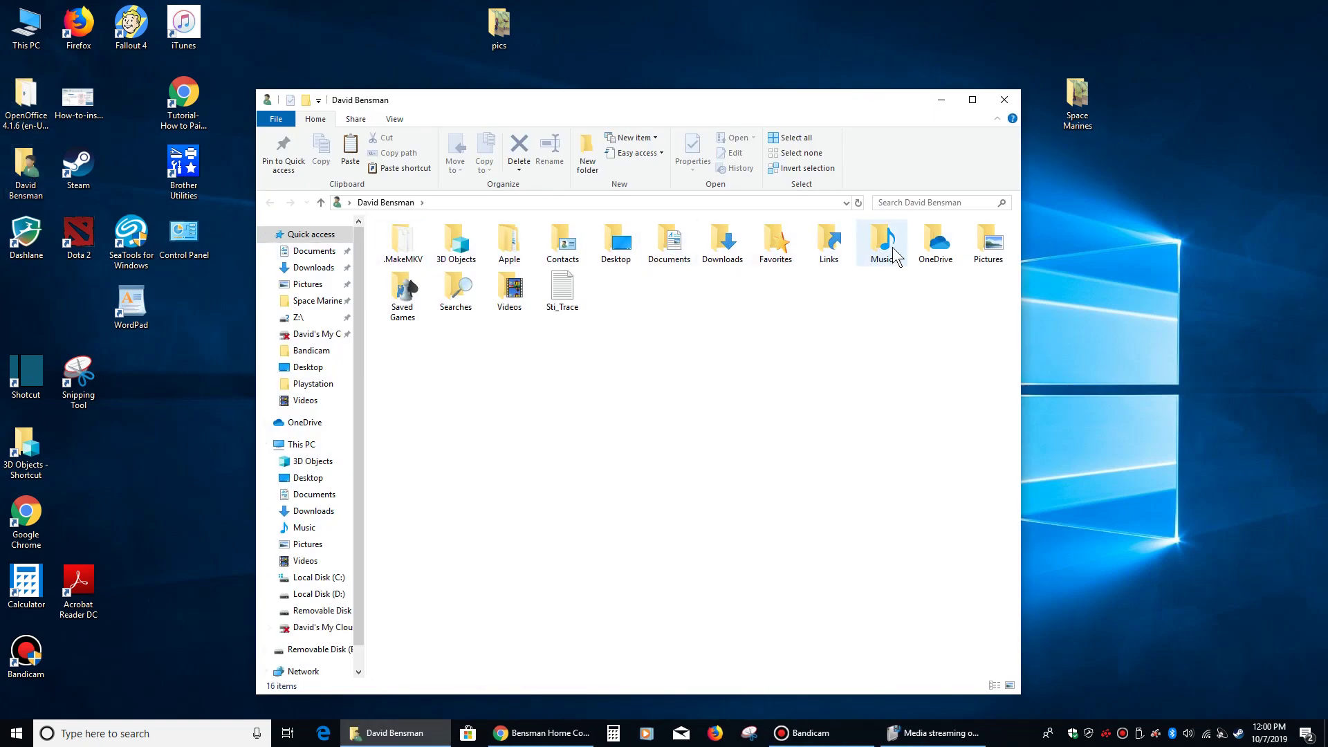
{"action": "double_click", "coordinate": [989, 242]}
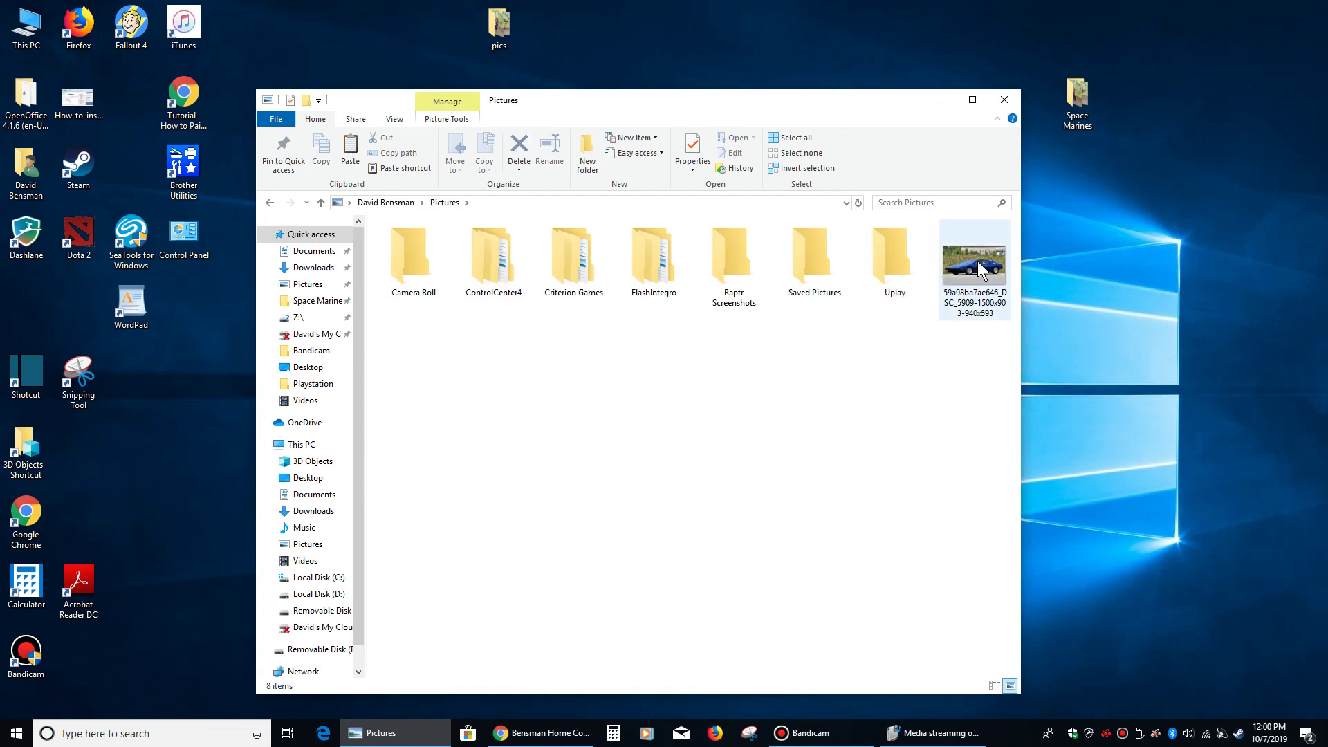
Step: Delete the car image from Pictures and close the window
{"action": "right_click", "coordinate": [979, 267]}
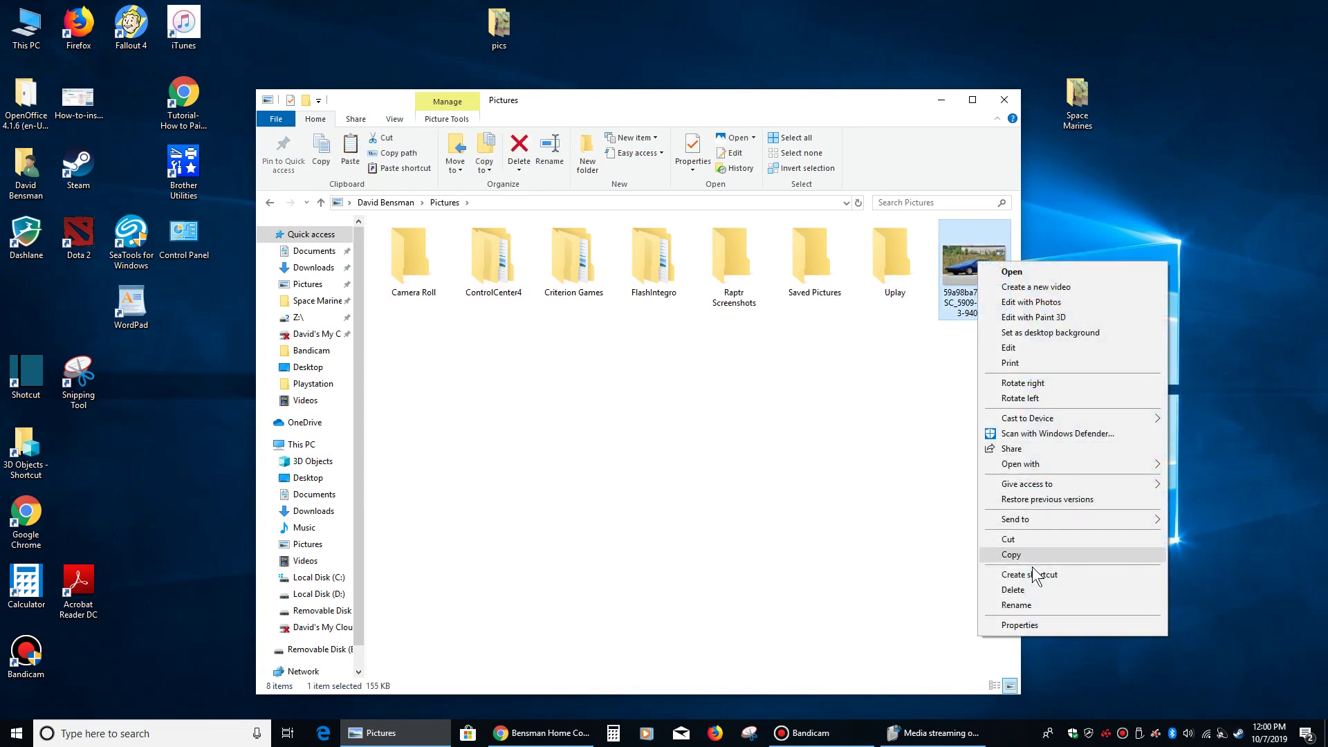
{"action": "left_click", "coordinate": [1013, 589]}
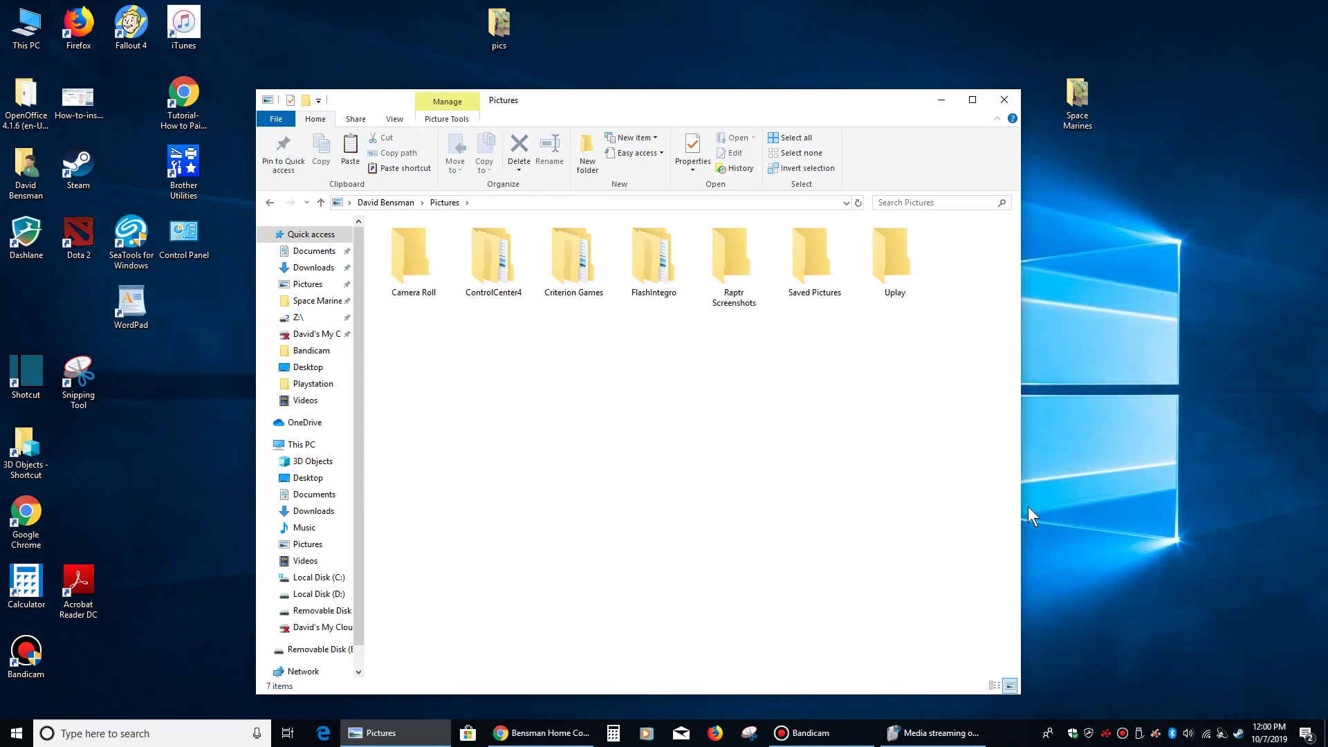
{"action": "left_click", "coordinate": [1004, 99]}
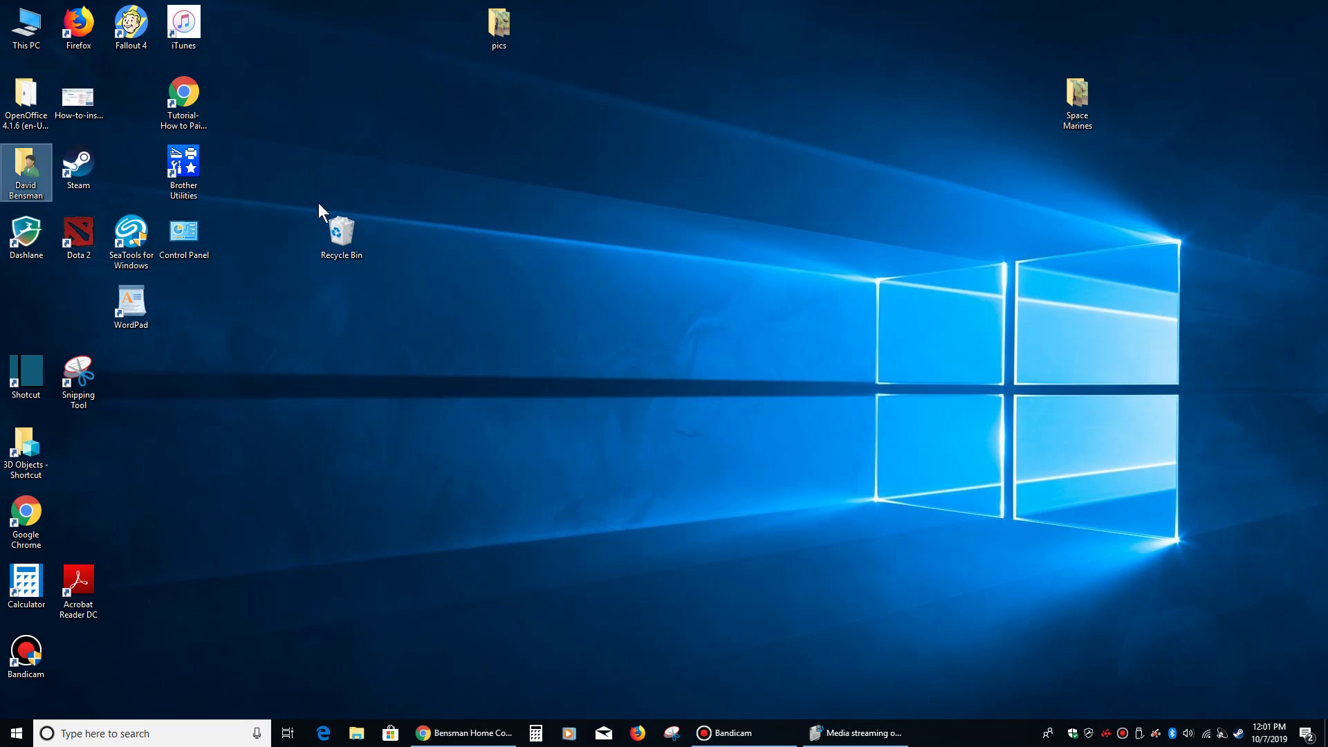
Step: Restore the deleted car JPG from the Recycle Bin, then open the user's home folder
{"action": "double_click", "coordinate": [331, 230]}
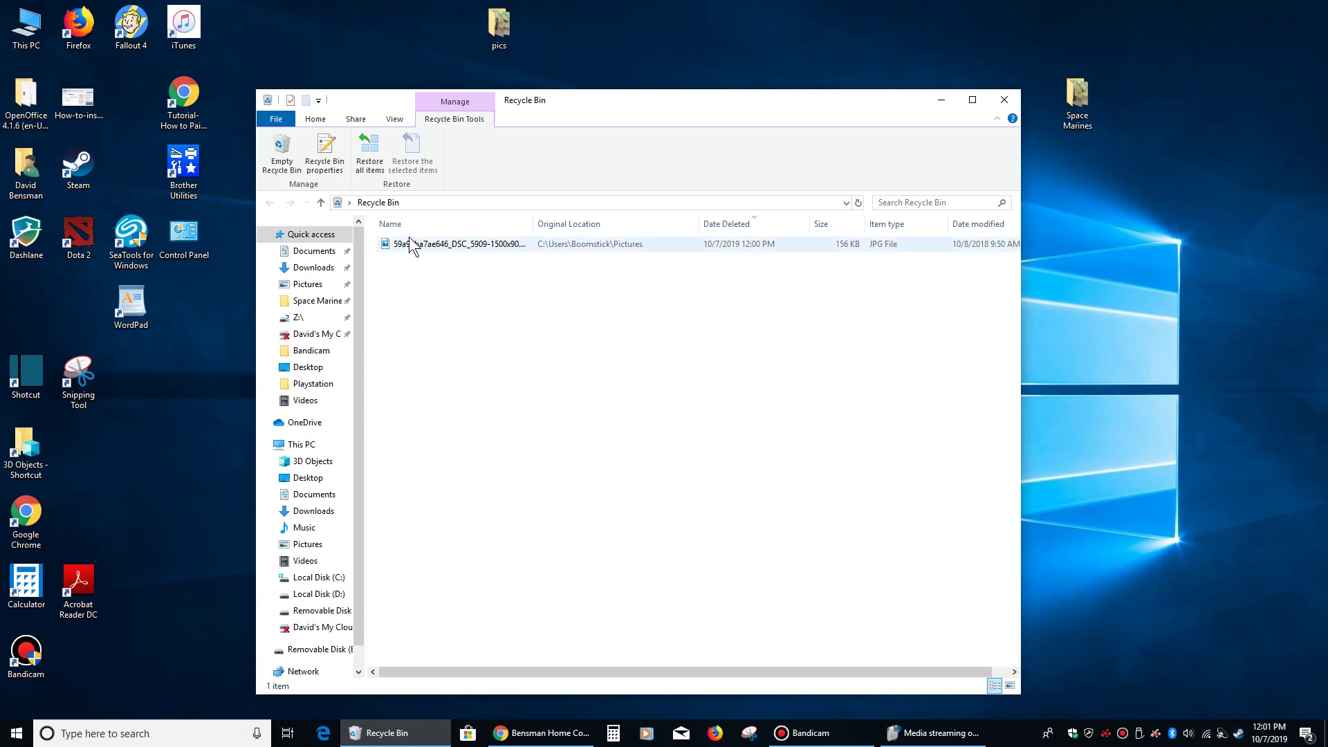
{"action": "left_click", "coordinate": [450, 248]}
{"action": "right_click", "coordinate": [450, 248]}
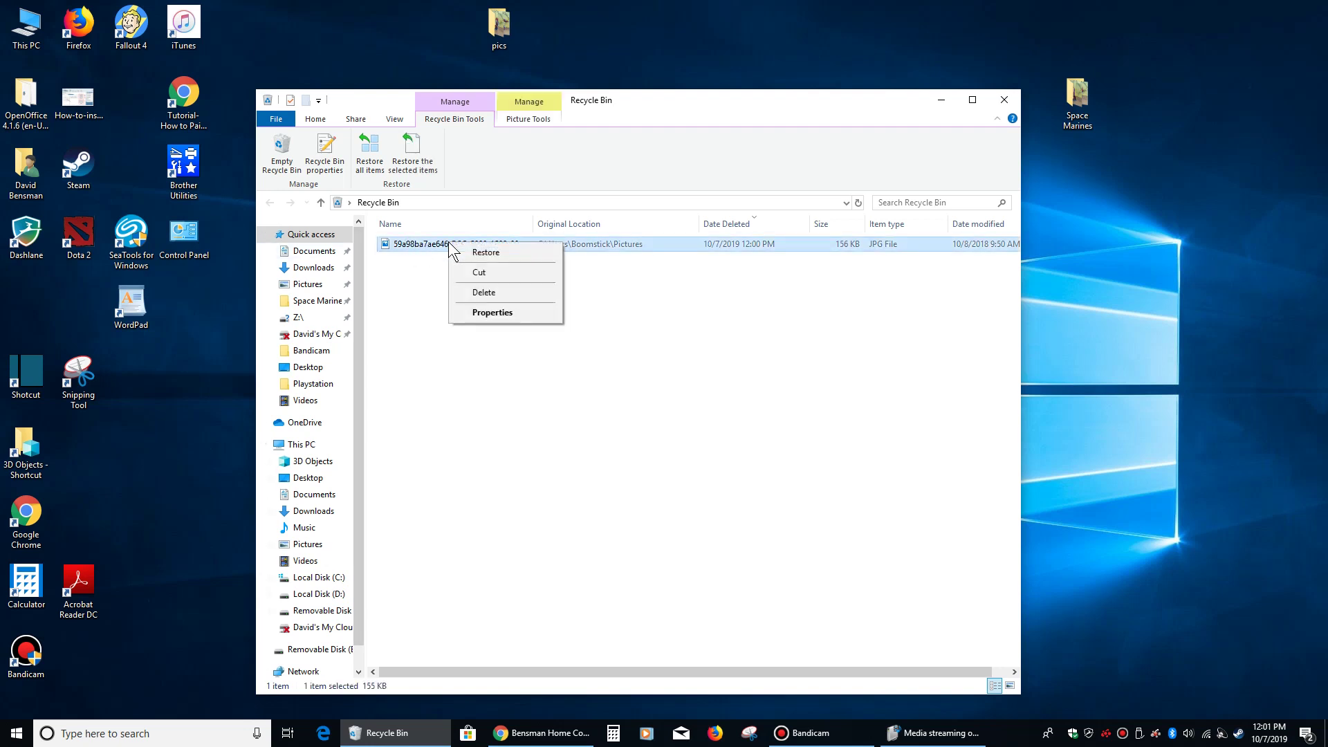
{"action": "left_click", "coordinate": [487, 254]}
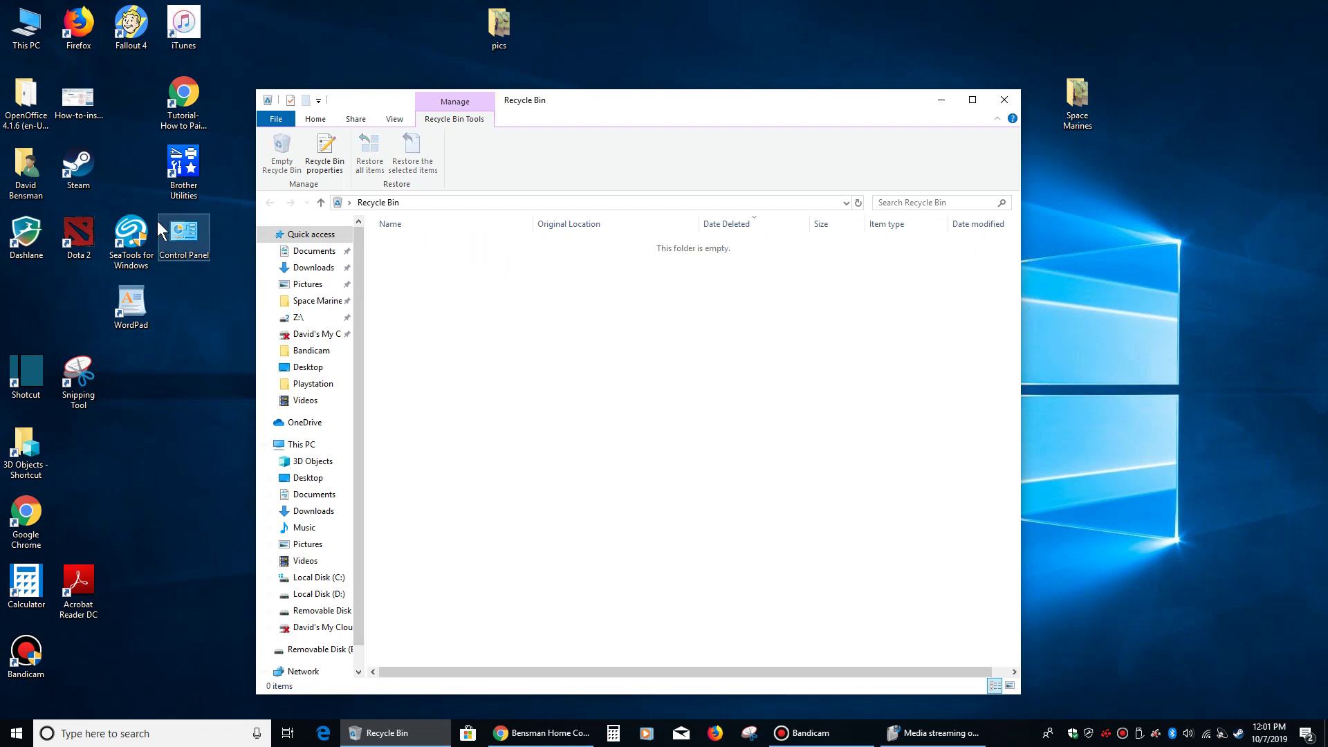
{"action": "double_click", "coordinate": [26, 169]}
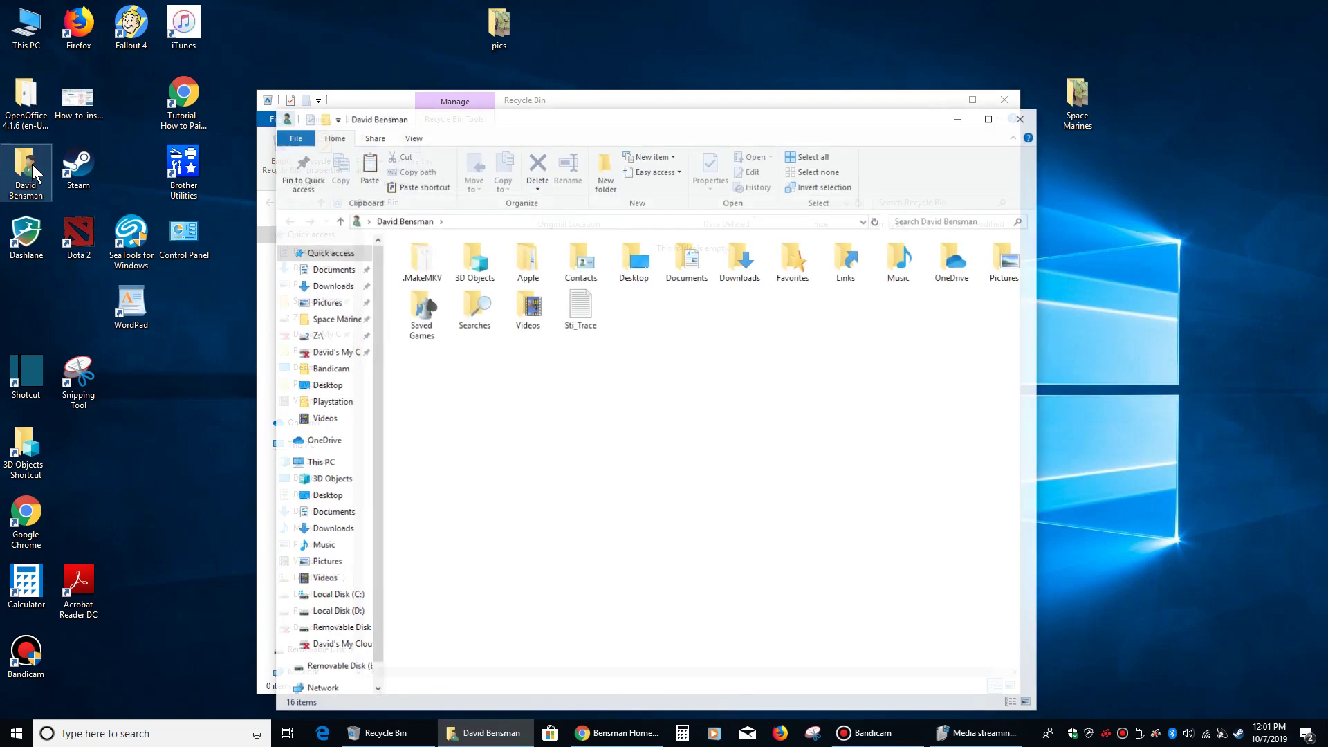
Step: Check the restored photo in the Pictures folder, then close that window
{"action": "double_click", "coordinate": [1004, 262]}
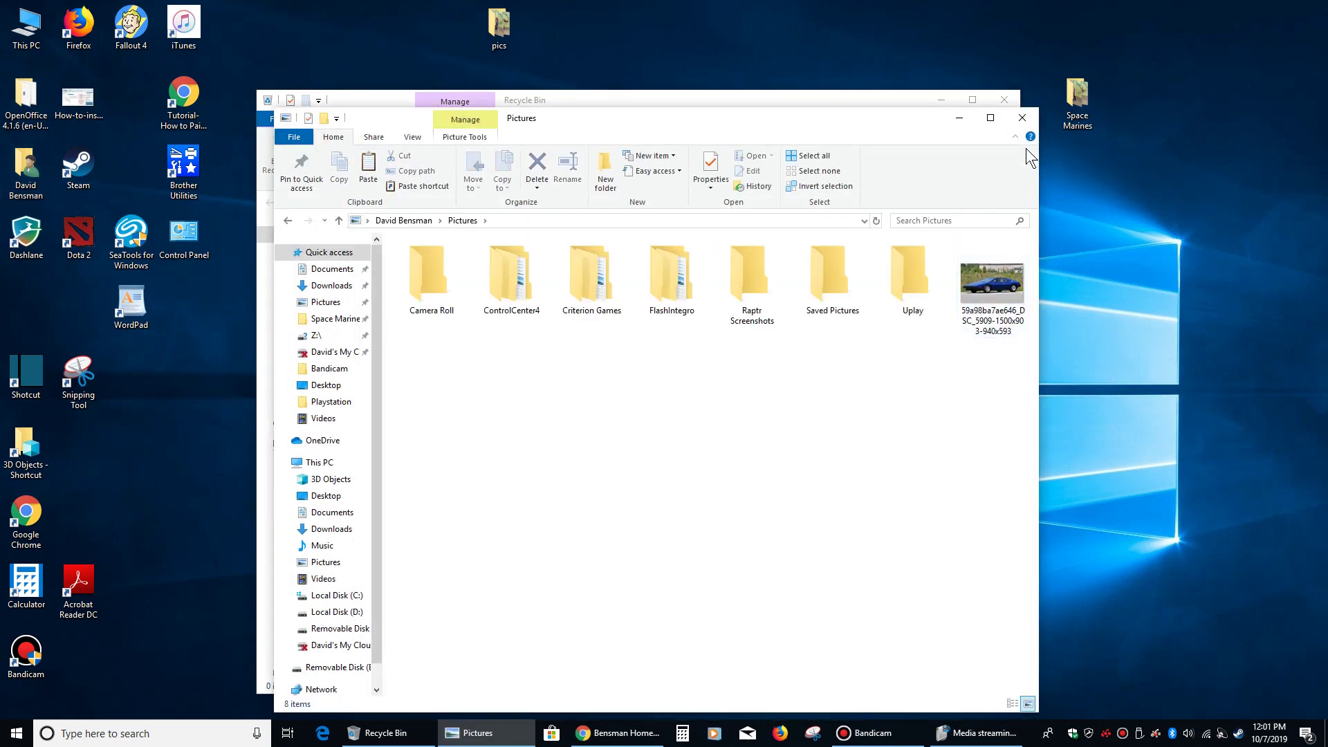
{"action": "left_click", "coordinate": [1022, 118]}
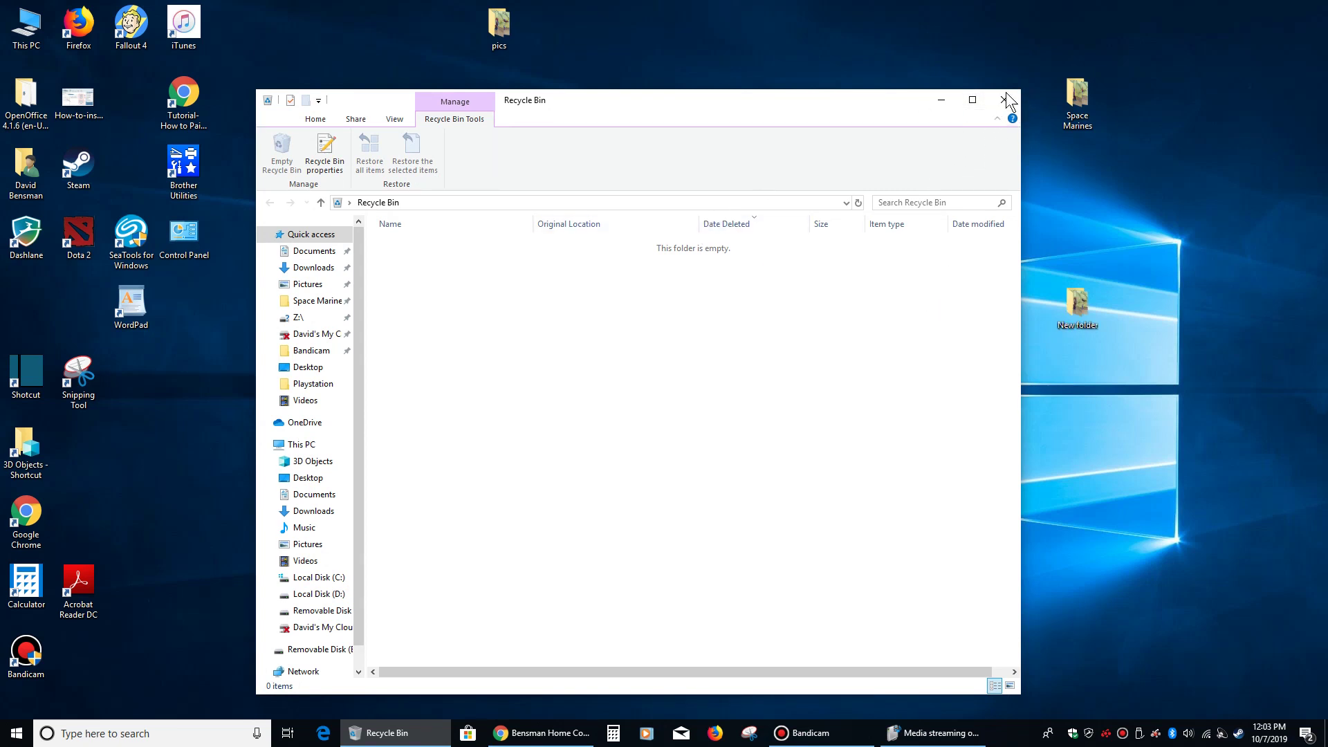
Step: Select all 57 DSCN photos in the desktop's New folder, delete them, and close the folder
{"action": "double_click", "coordinate": [1082, 308]}
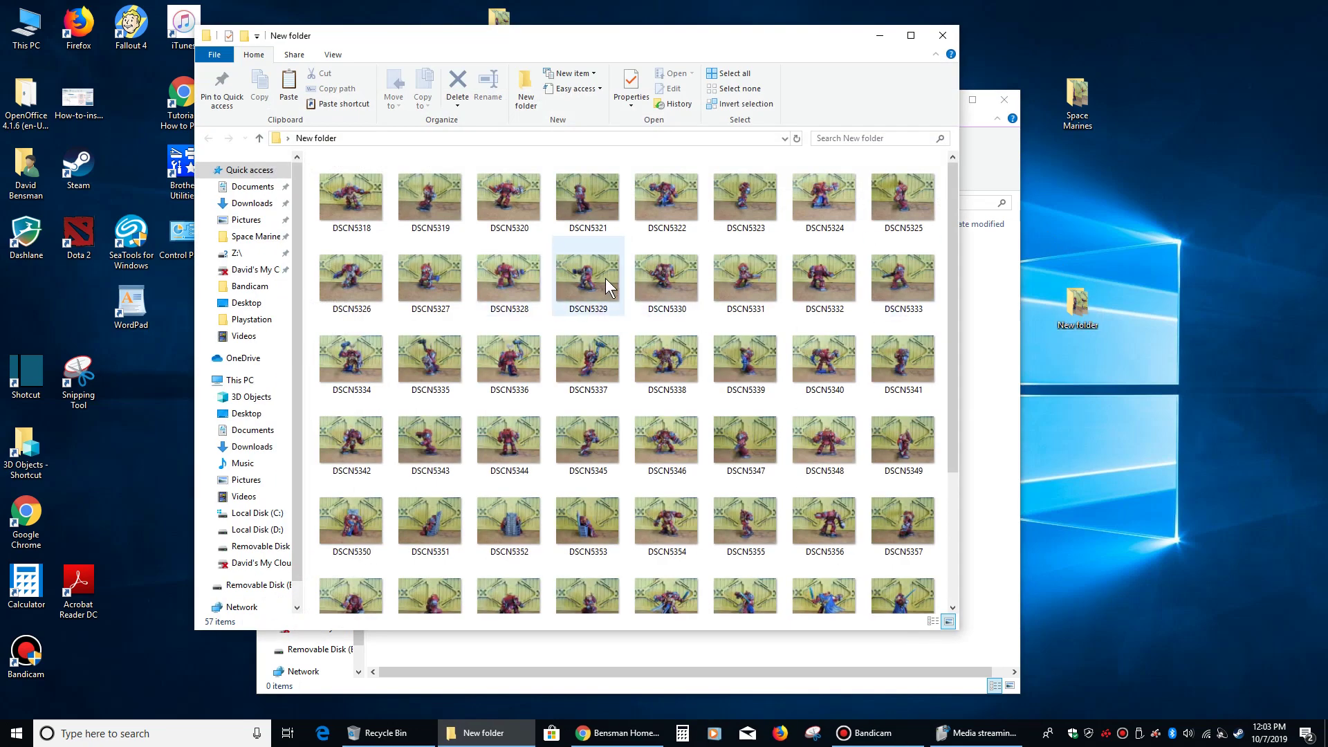
{"action": "left_click", "coordinate": [607, 285]}
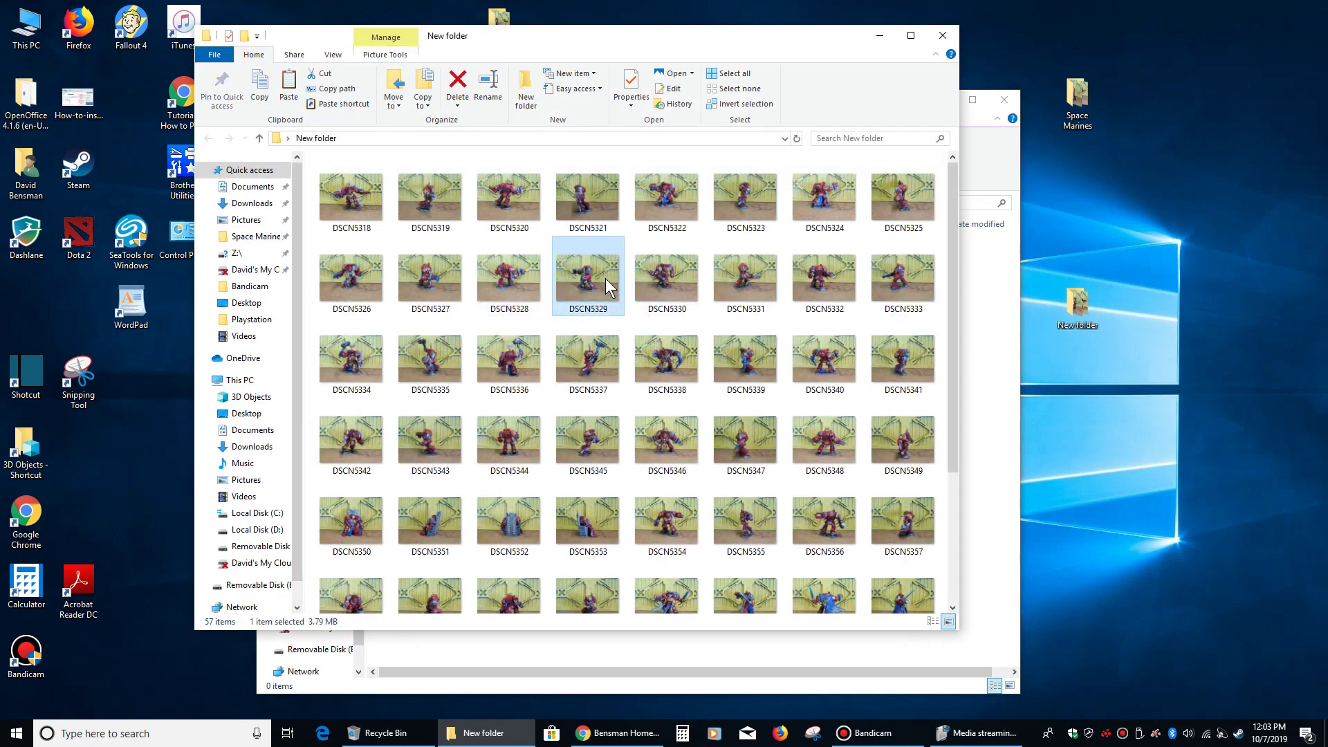
{"action": "key", "text": "ctrl+a"}
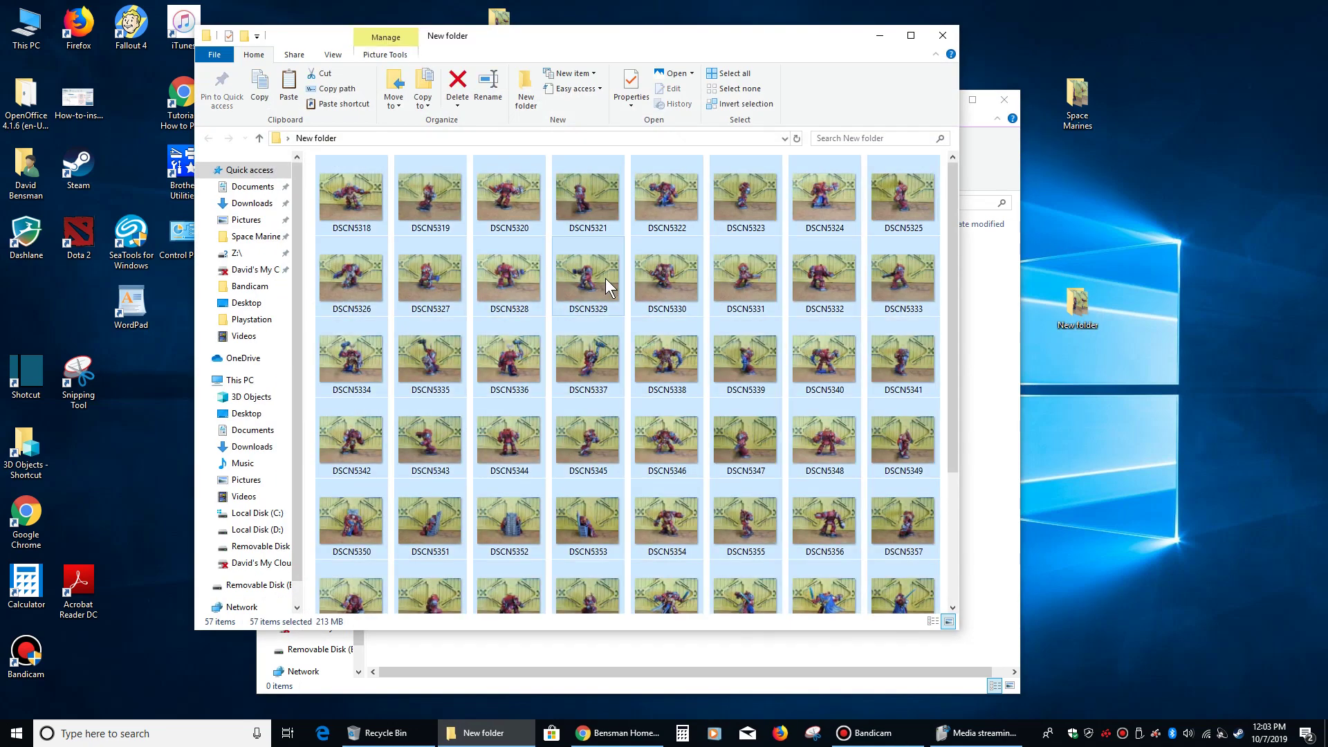
{"action": "right_click", "coordinate": [607, 285]}
{"action": "left_click", "coordinate": [756, 549]}
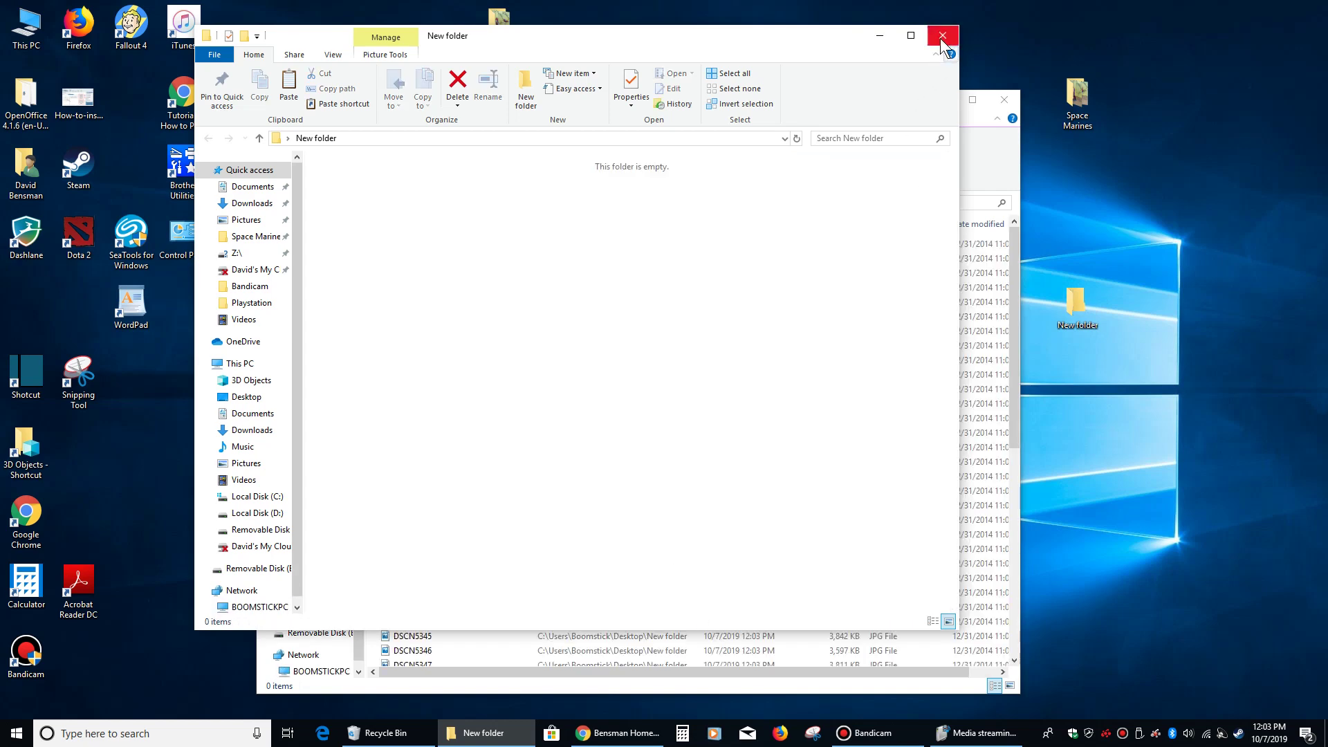
{"action": "left_click", "coordinate": [942, 36]}
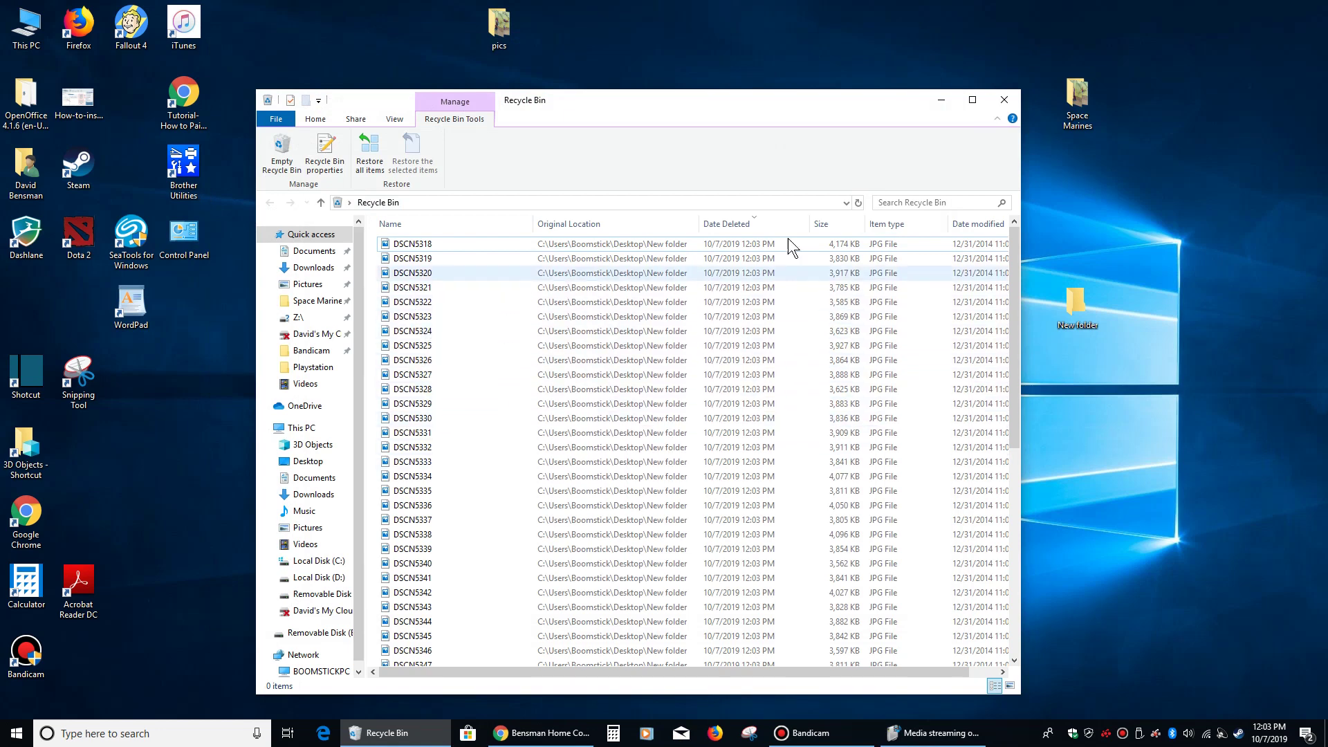
Step: Maximize the Recycle Bin window and switch its view to Medium icons thumbnails
{"action": "left_click", "coordinate": [980, 102]}
{"action": "right_click", "coordinate": [925, 228]}
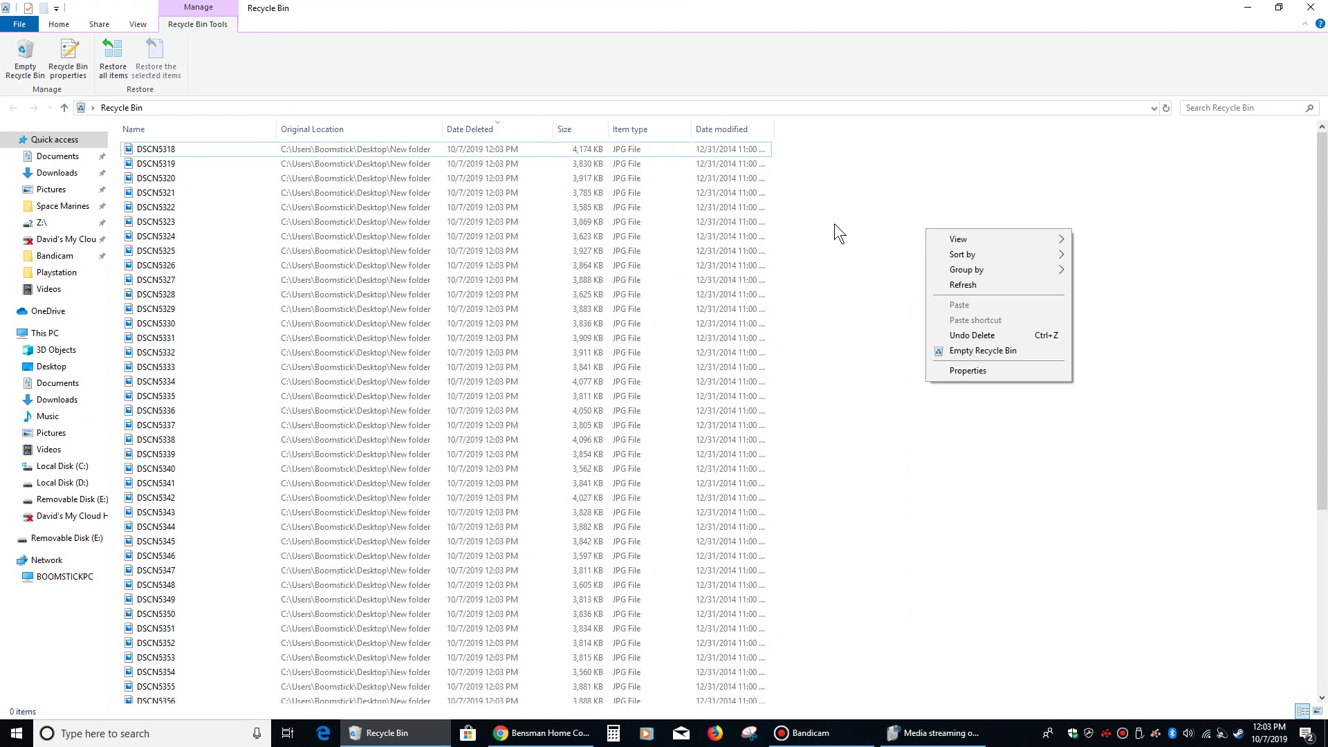
{"action": "mouse_move", "coordinate": [986, 241]}
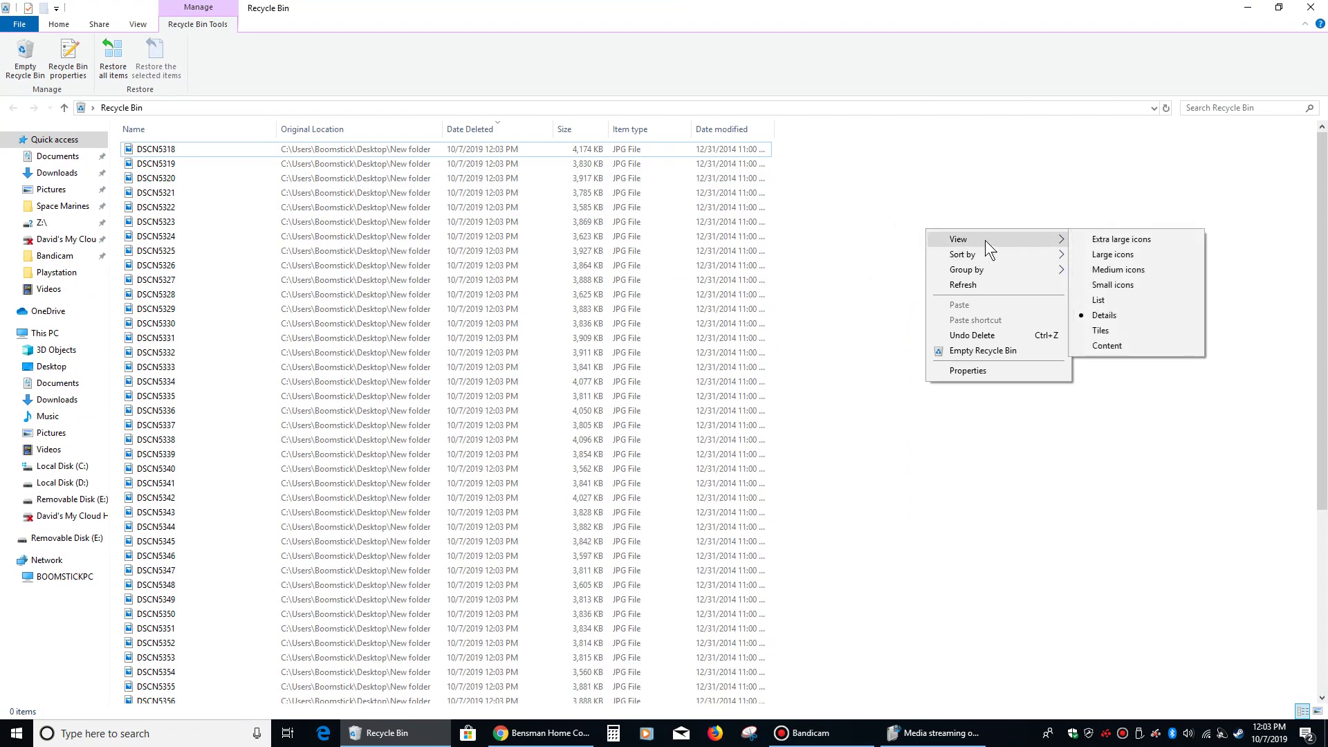
{"action": "left_click", "coordinate": [1117, 264]}
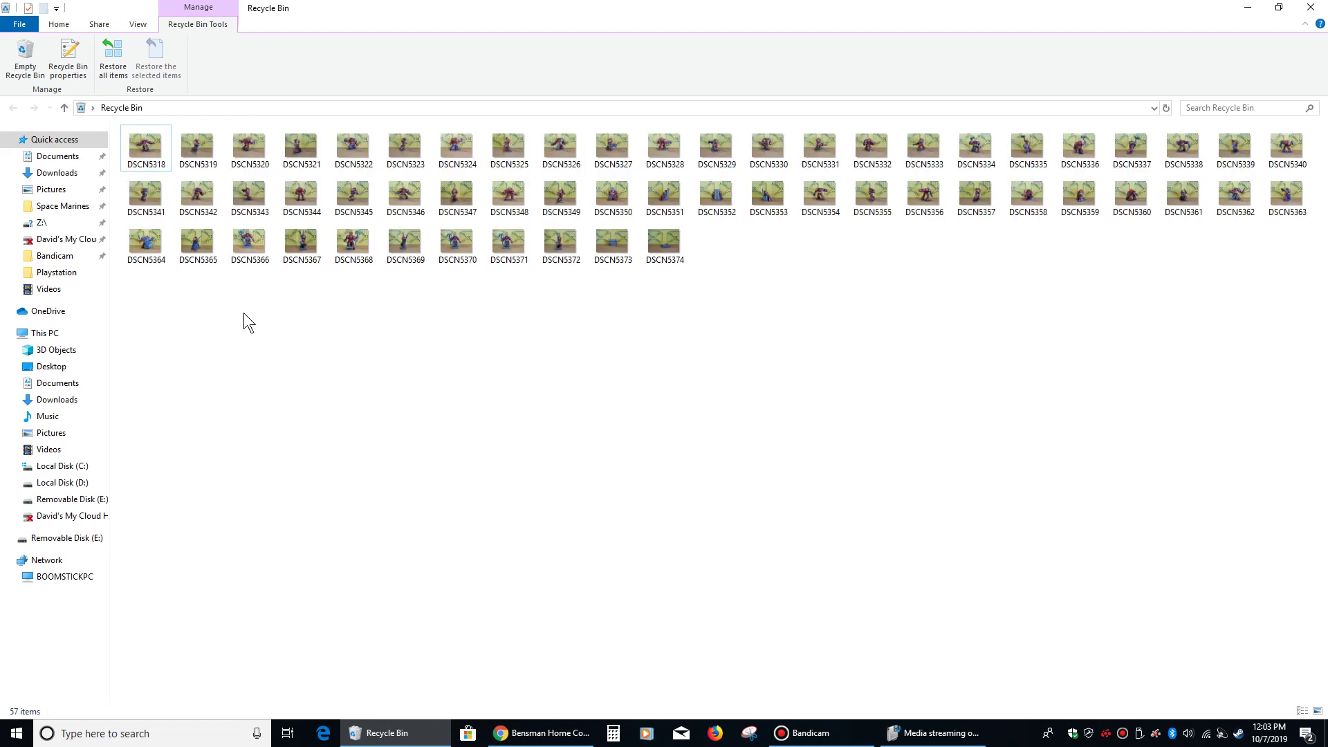
Step: Restore DSCN5318, then restore all remaining items and open New folder to check them
{"action": "right_click", "coordinate": [152, 152]}
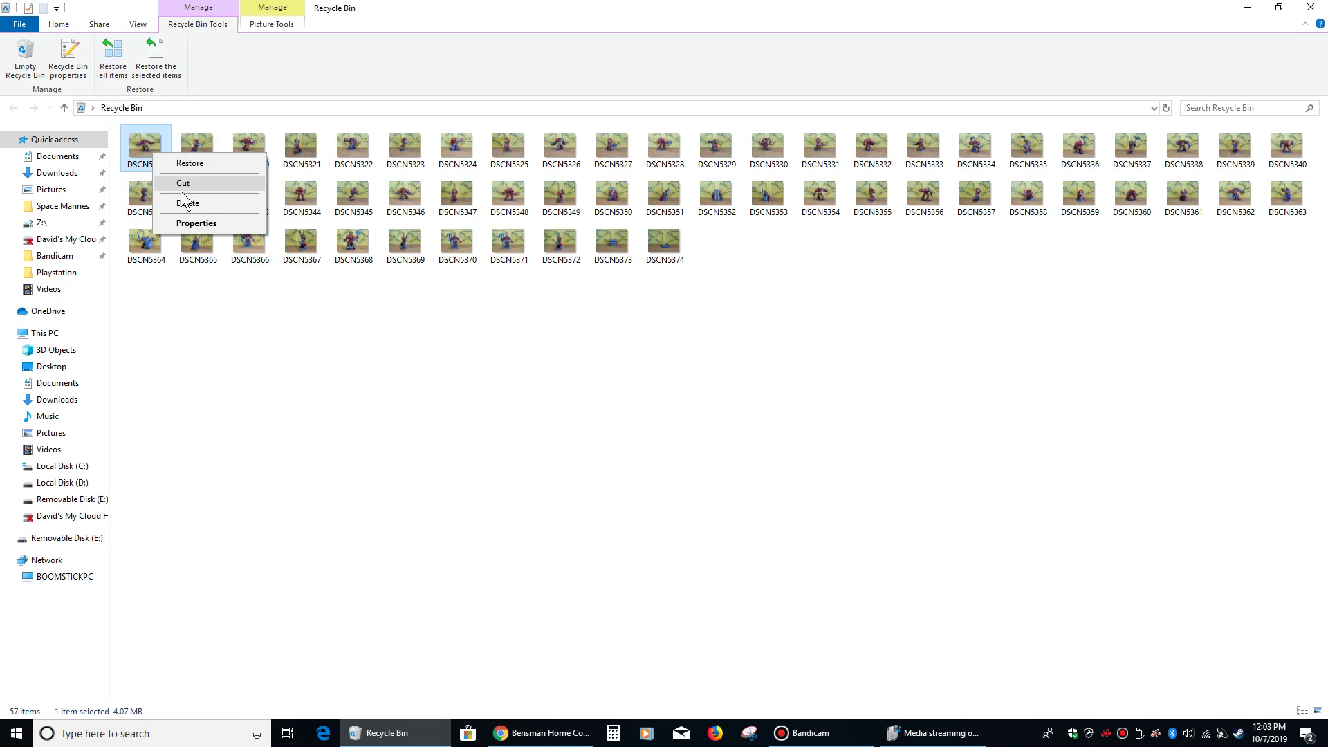
{"action": "left_click", "coordinate": [190, 164]}
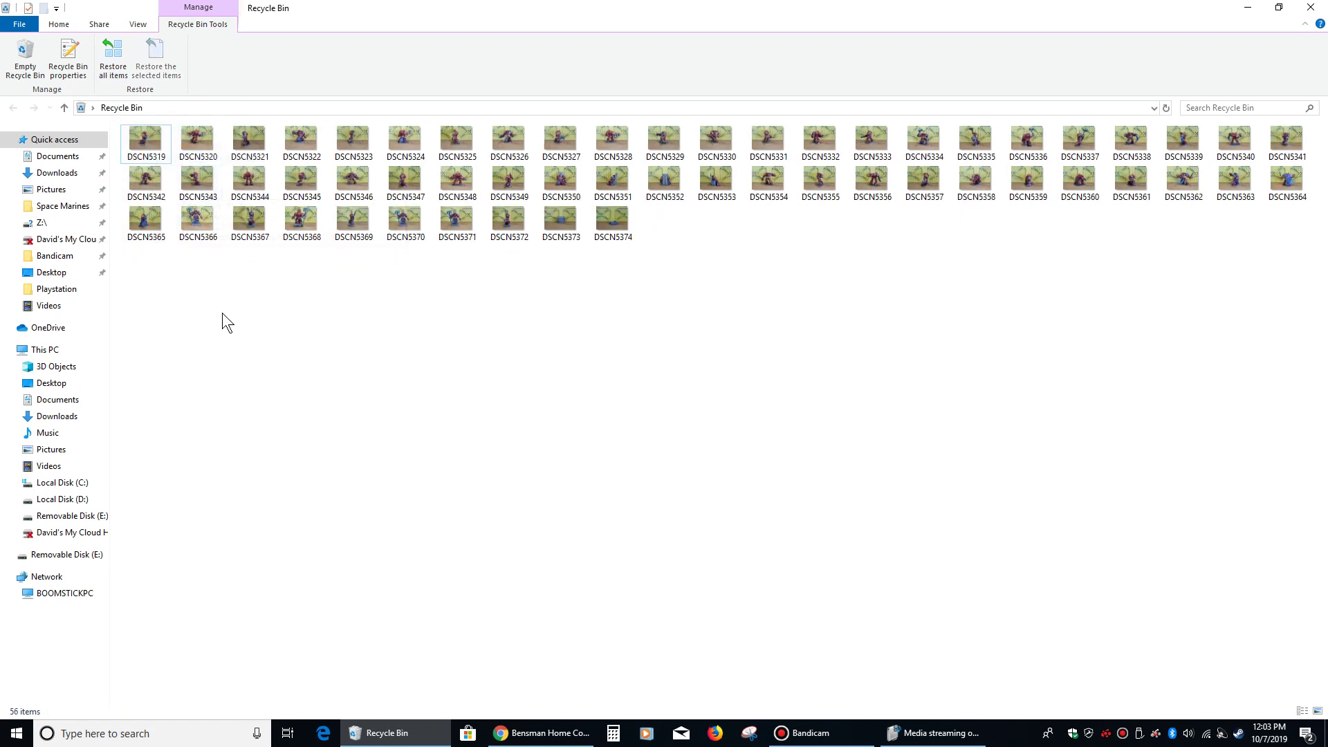
{"action": "left_click", "coordinate": [115, 69]}
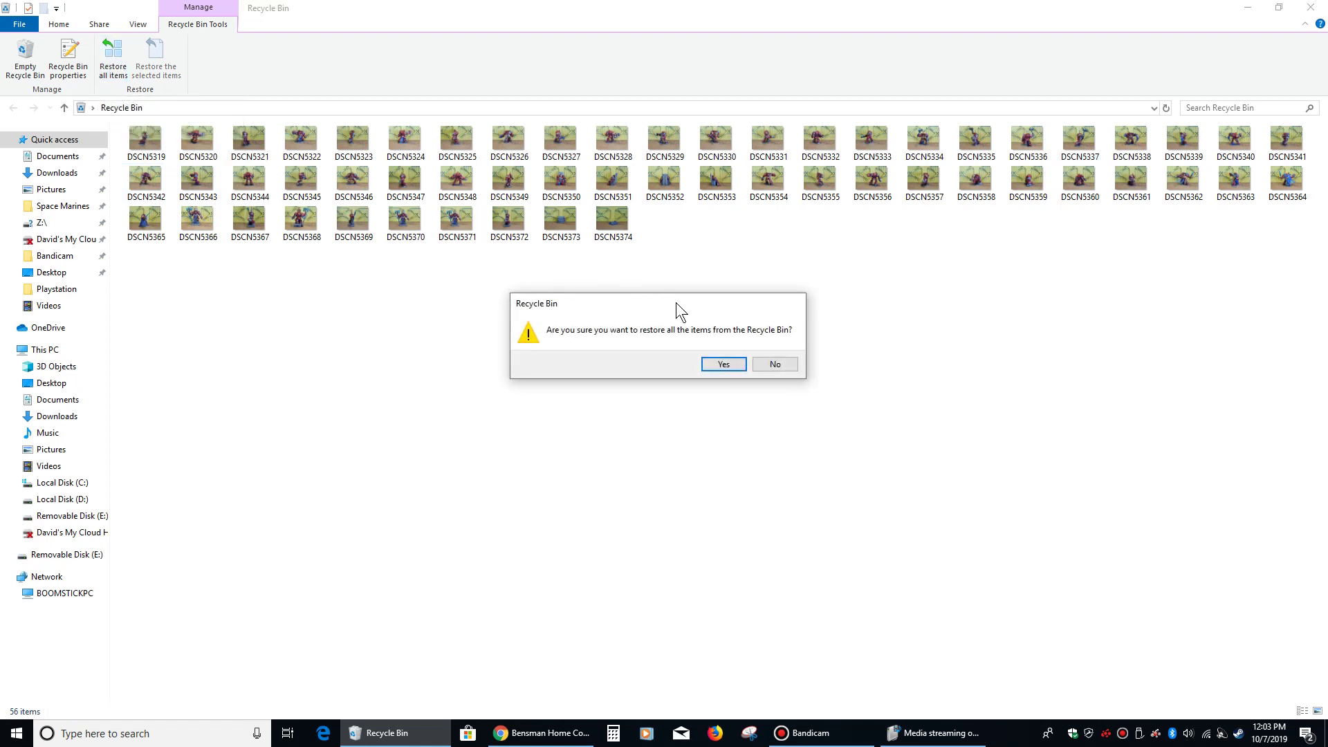
{"action": "left_click", "coordinate": [723, 365]}
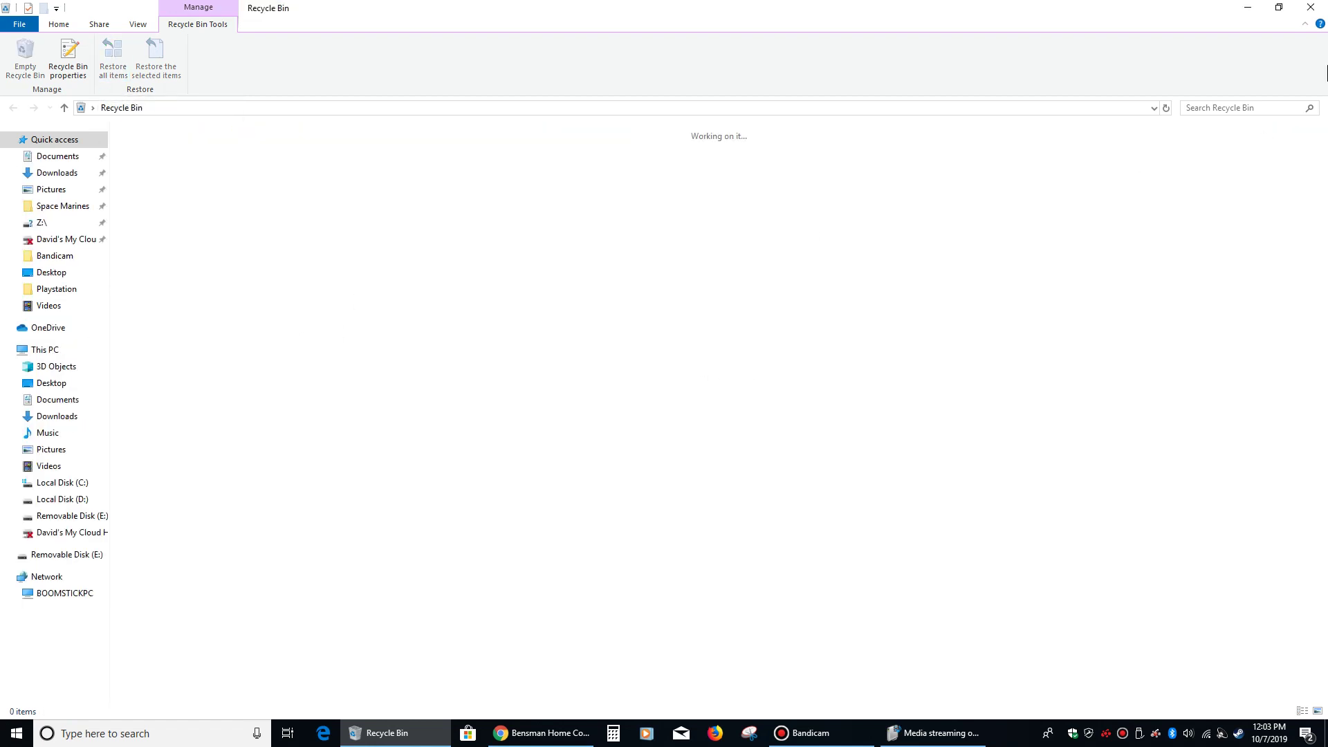
{"action": "left_click", "coordinate": [1311, 7]}
{"action": "double_click", "coordinate": [1072, 308]}
Step: Open the Recycle Bin Properties dialog and move it to the screen centre
{"action": "left_click", "coordinate": [72, 43]}
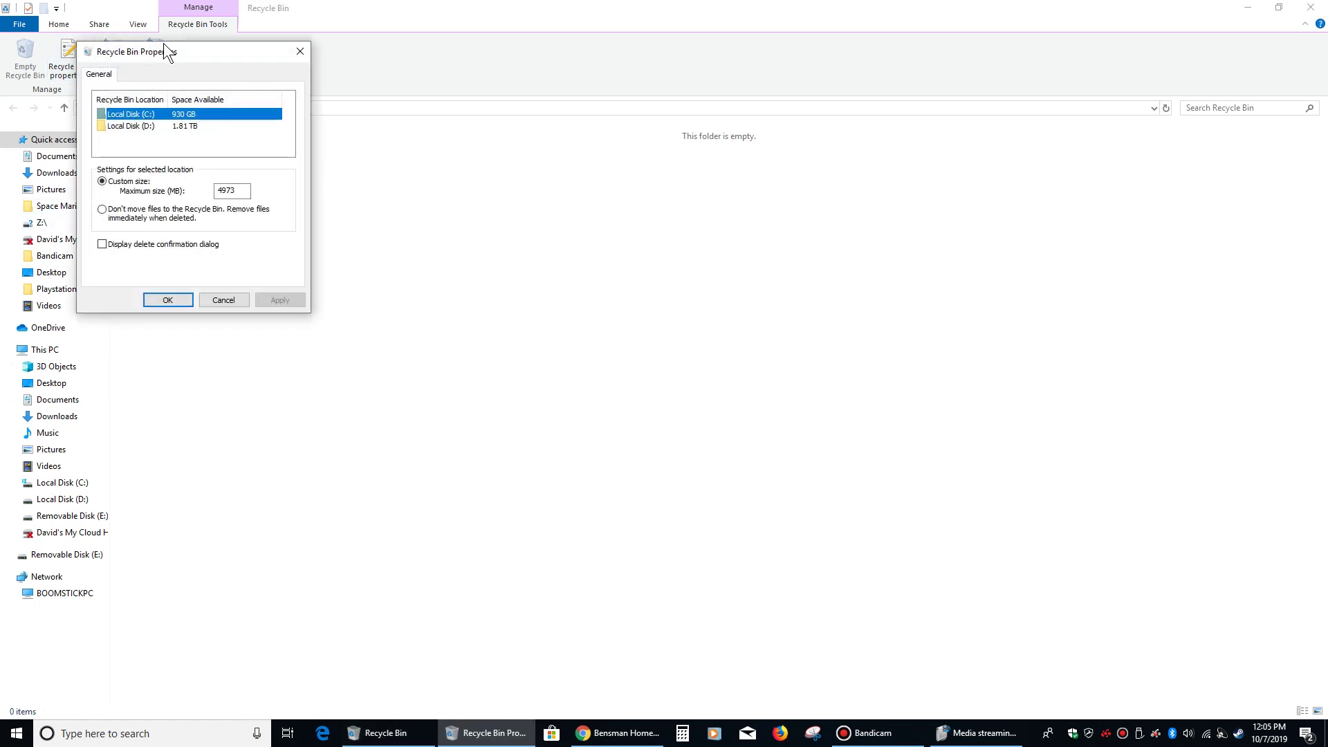
{"action": "left_click_drag", "start_coordinate": [162, 56], "coordinate": [422, 274]}
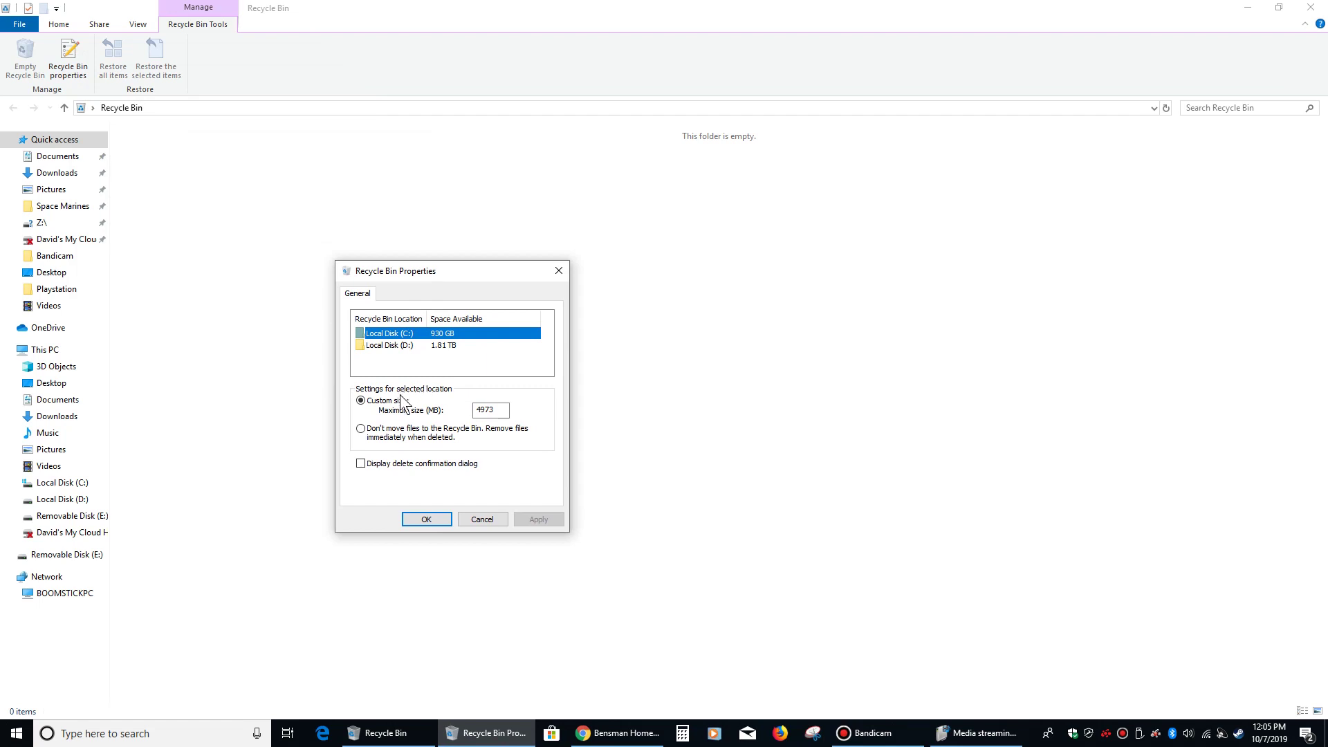